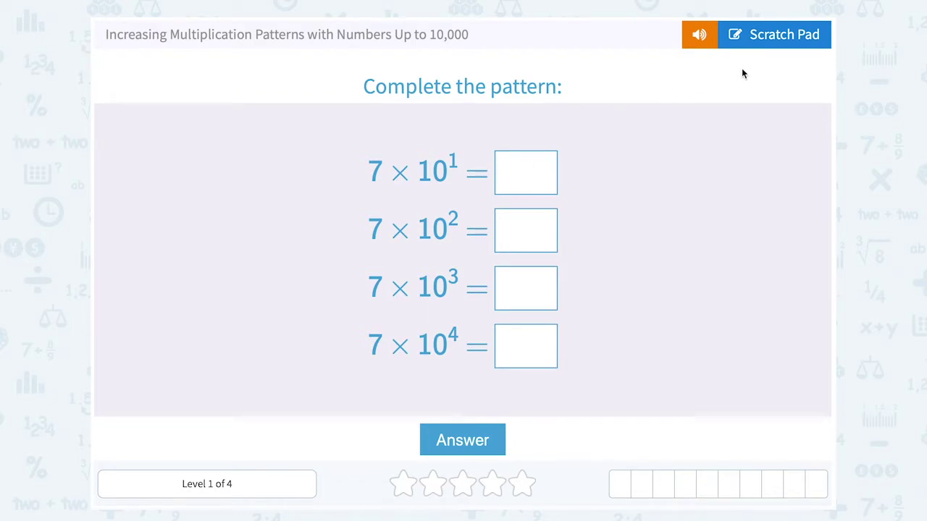
Sketch 2¹ = 2 and 2² = 2·2 = 4 on the scratch pad, then erase it.
click(785, 36)
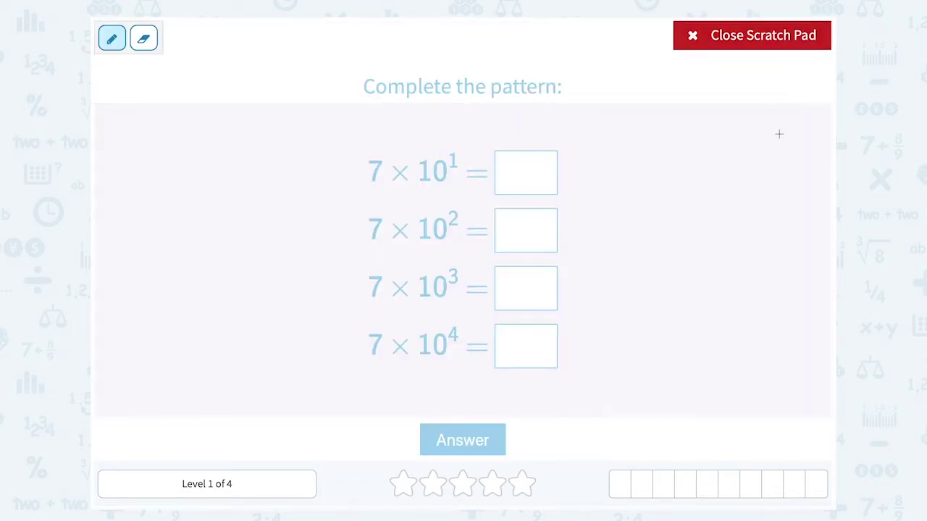
mouse_move(140, 117)
mouse_down()
mouse_move(161, 123)
mouse_move(142, 138)
mouse_move(165, 138)
mouse_up()
mouse_move(166, 103)
mouse_down()
mouse_move(198, 133)
mouse_move(223, 136)
mouse_up()
mouse_move(142, 158)
mouse_down()
mouse_move(144, 179)
mouse_move(164, 177)
mouse_move(168, 161)
mouse_move(210, 178)
mouse_move(278, 170)
mouse_up()
click(216, 172)
drag(273, 152, 273, 179)
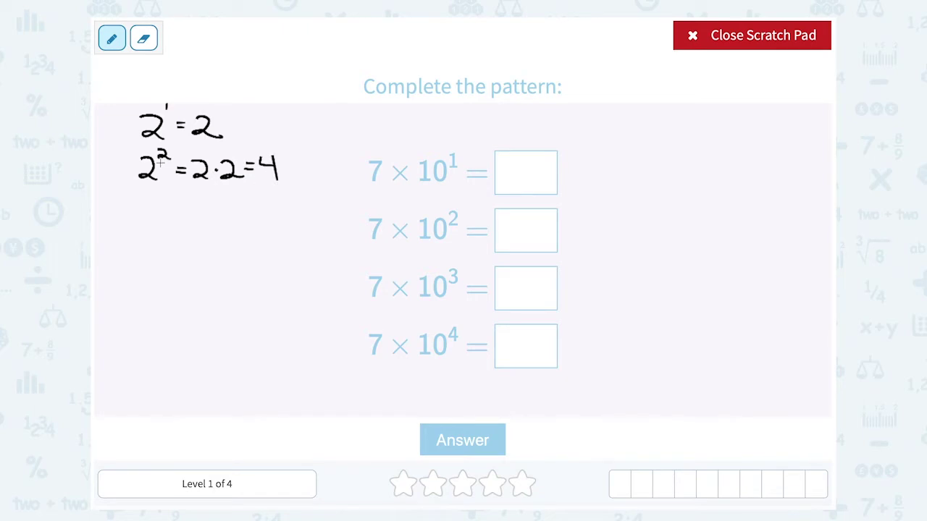
click(158, 39)
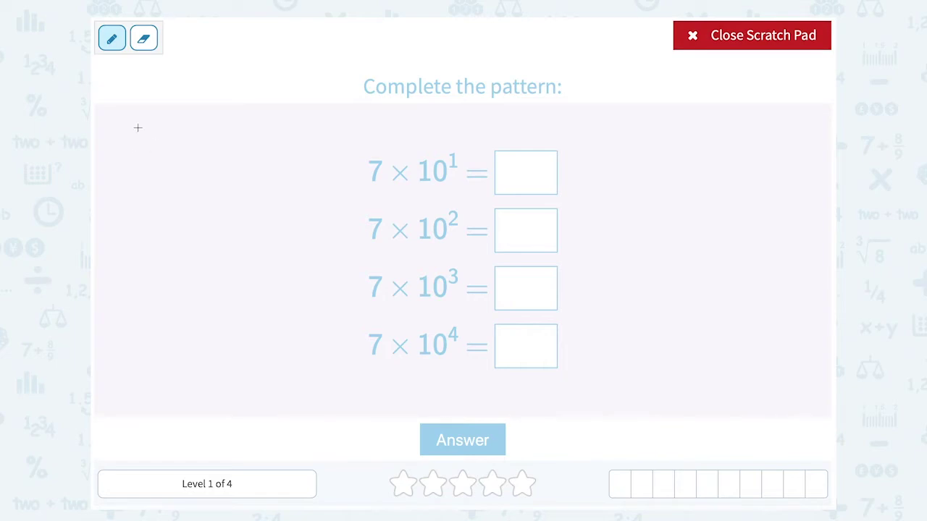
Write 10¹ = 10, 10² = 10·10 = 100 and 10³ = 10·10·10 on the scratch pad.
mouse_move(137, 117)
mouse_down()
mouse_move(140, 133)
mouse_move(161, 120)
mouse_move(193, 132)
mouse_move(215, 128)
mouse_move(207, 116)
mouse_up()
mouse_move(132, 153)
mouse_down()
mouse_move(132, 168)
mouse_move(150, 166)
mouse_move(153, 153)
mouse_move(186, 155)
mouse_up()
drag(179, 161, 265, 154)
mouse_move(258, 161)
mouse_down()
mouse_move(281, 165)
mouse_move(287, 149)
mouse_move(294, 162)
mouse_move(298, 152)
mouse_up()
mouse_move(133, 181)
mouse_down()
mouse_move(133, 199)
mouse_move(150, 198)
mouse_move(154, 182)
mouse_move(191, 200)
mouse_move(211, 182)
mouse_move(236, 196)
mouse_move(253, 184)
mouse_move(277, 194)
mouse_up()
click(228, 190)
click(264, 190)
mouse_move(277, 194)
mouse_down()
mouse_move(286, 184)
mouse_move(312, 197)
mouse_move(320, 182)
mouse_move(357, 191)
mouse_move(349, 181)
mouse_up()
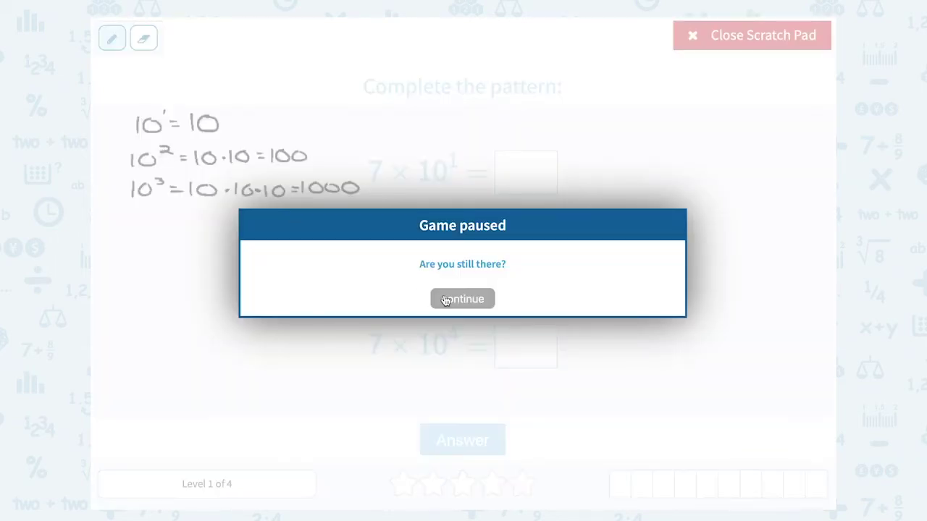
Resume from the pause message and write 10⁴ = 10,000 below.
click(446, 299)
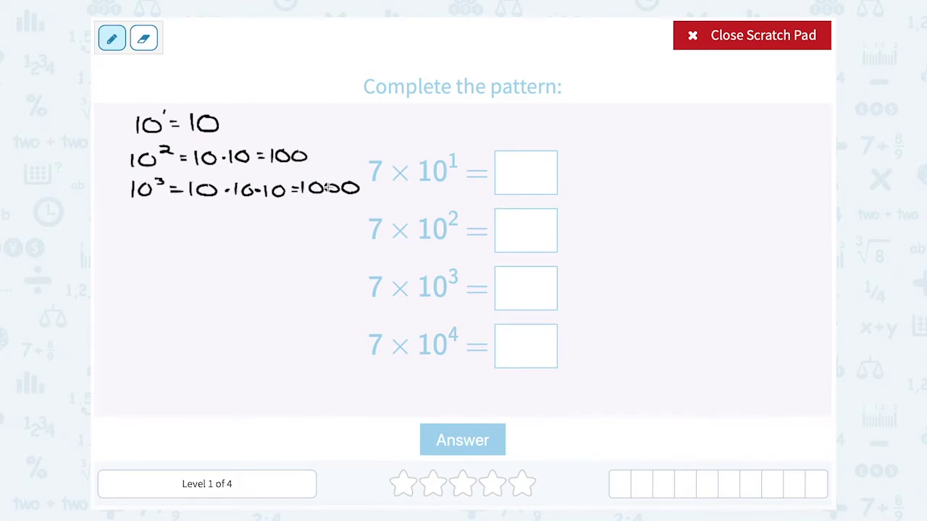
mouse_move(137, 214)
mouse_down()
mouse_move(138, 226)
mouse_move(155, 226)
mouse_move(152, 213)
mouse_move(197, 226)
mouse_move(238, 214)
mouse_up()
mouse_move(258, 214)
mouse_down()
mouse_move(244, 221)
mouse_move(280, 215)
mouse_move(223, 229)
mouse_up()
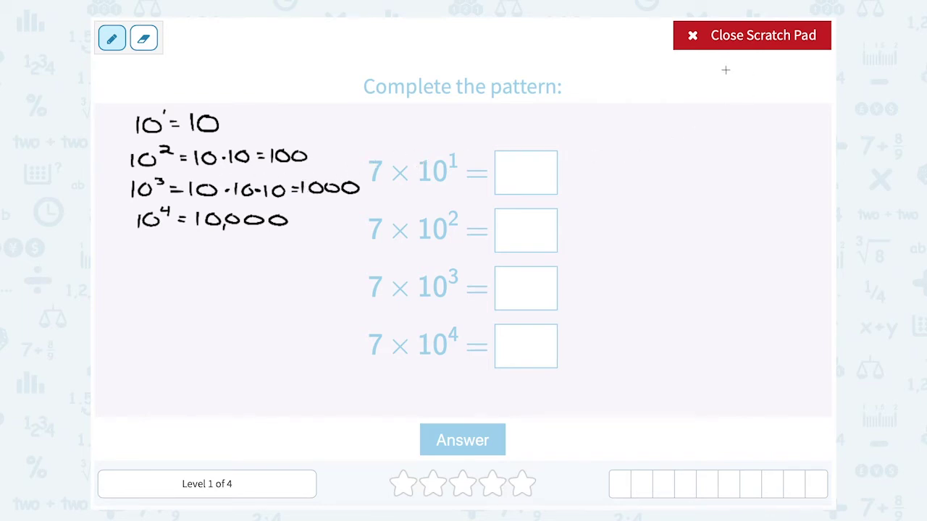
Enter 70 for 7 × 10¹ and 700 for 7 × 10².
click(740, 45)
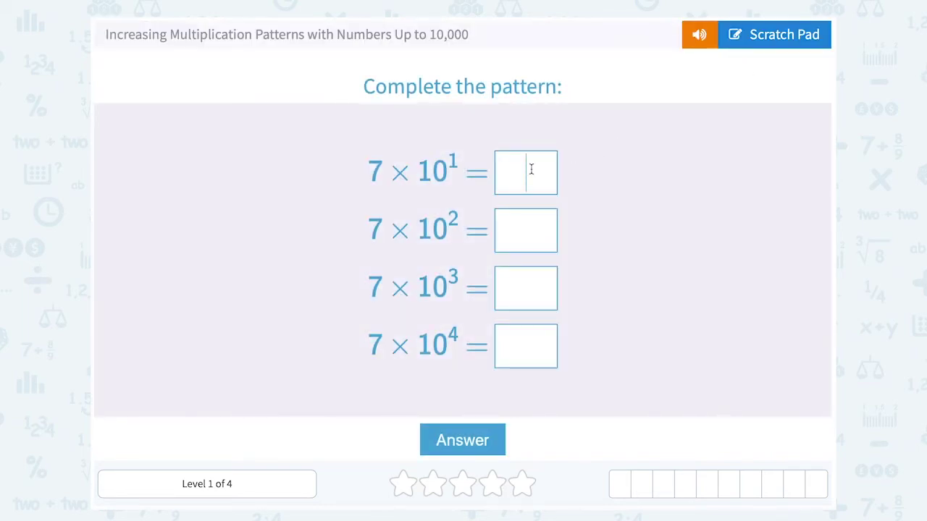
text(70)
click(766, 39)
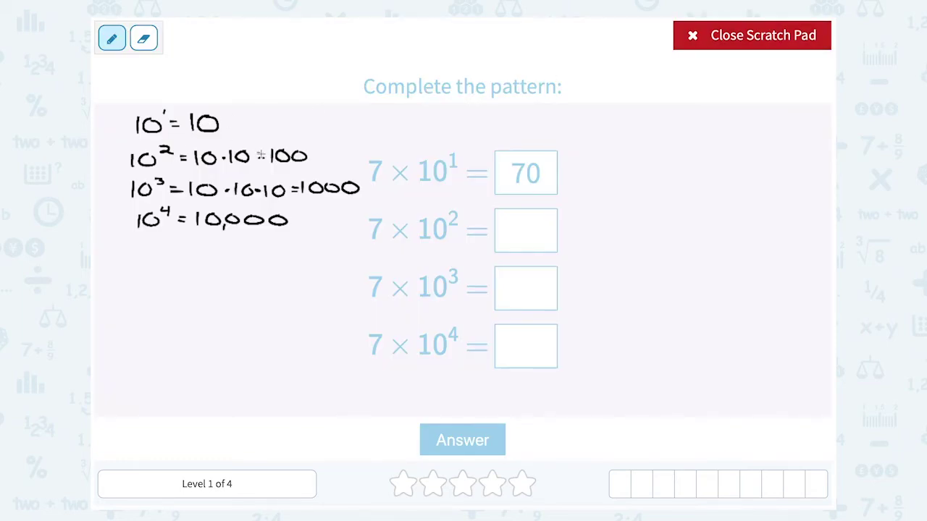
click(737, 41)
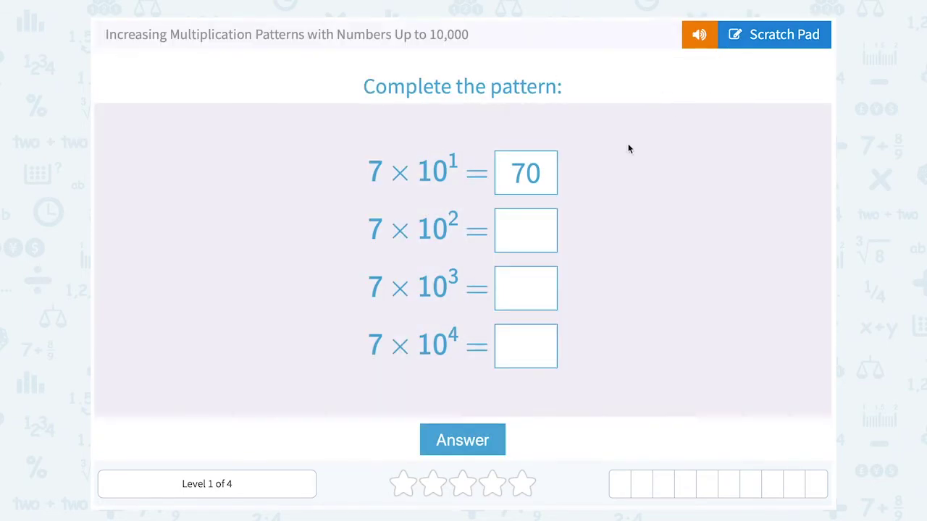
click(529, 230)
text(700)
Enter 7000 for 7 × 10³ and 70000 for 7 × 10⁴, then submit.
click(533, 289)
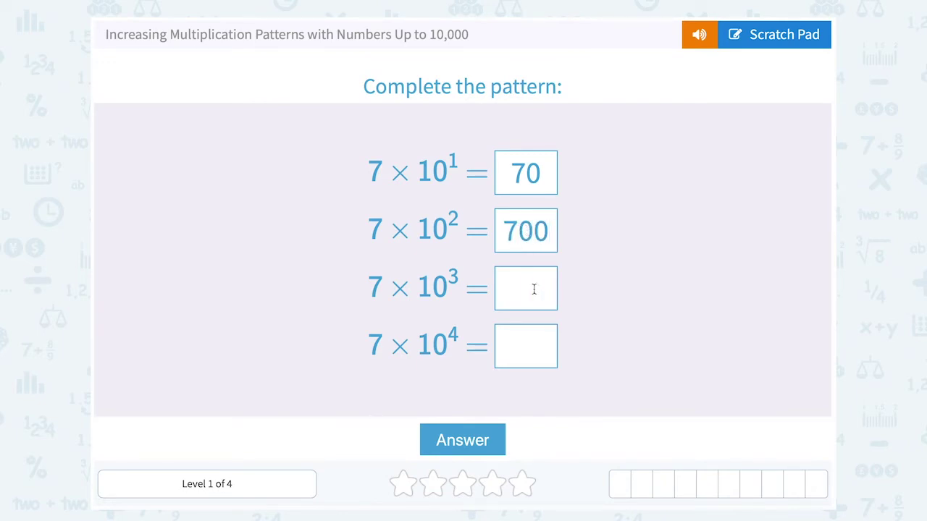
text(7)
text(000)
click(537, 346)
text(70000)
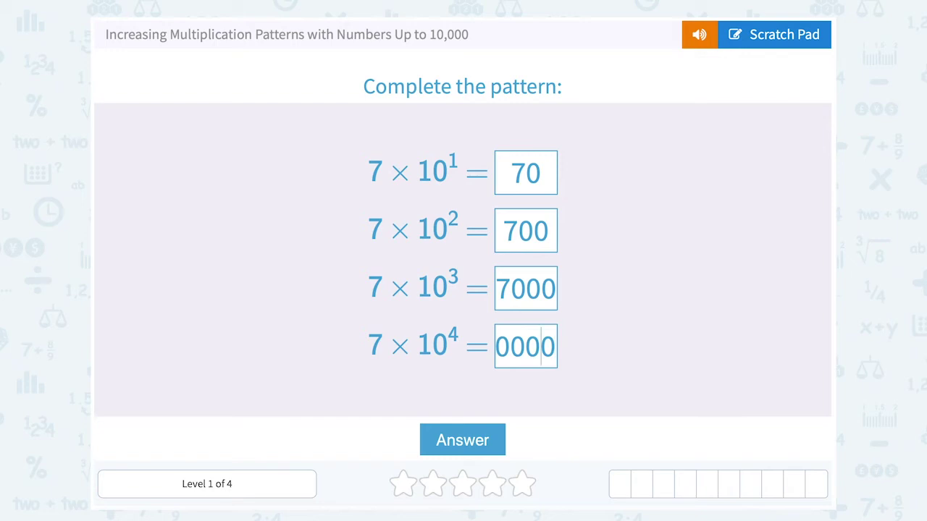
key(Left)
key(Left)
key(Left)
key(Left)
key(Left)
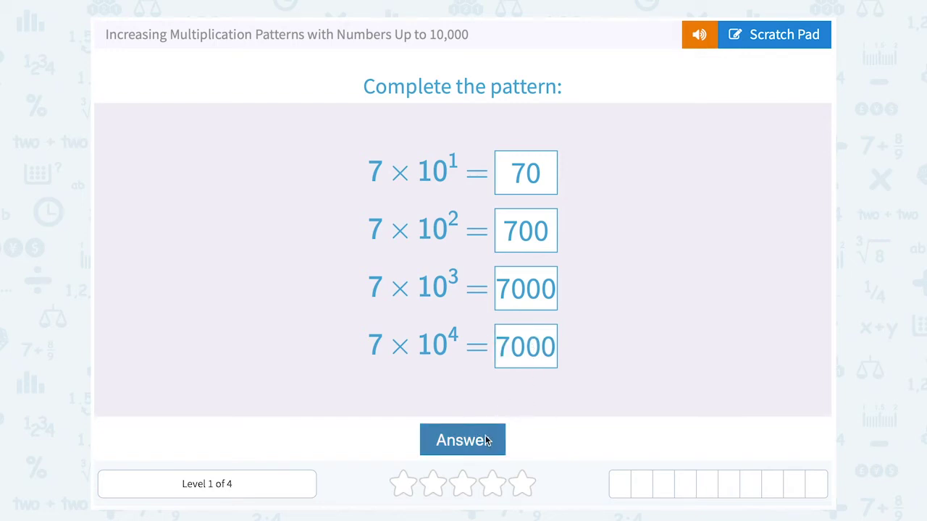
click(490, 442)
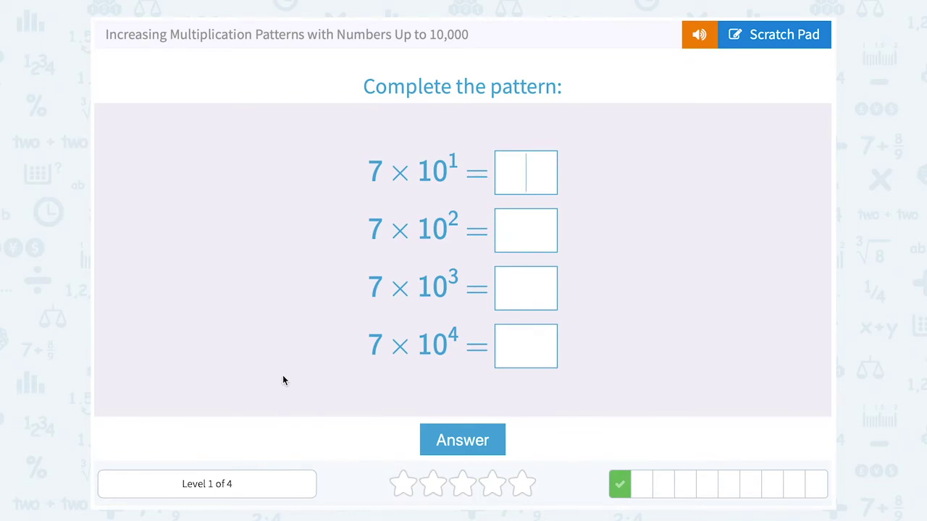
Enter 70, 700, 7000 and 70000 for 7 × 10¹ through 10⁴ and submit.
text(70)
click(542, 235)
text(700)
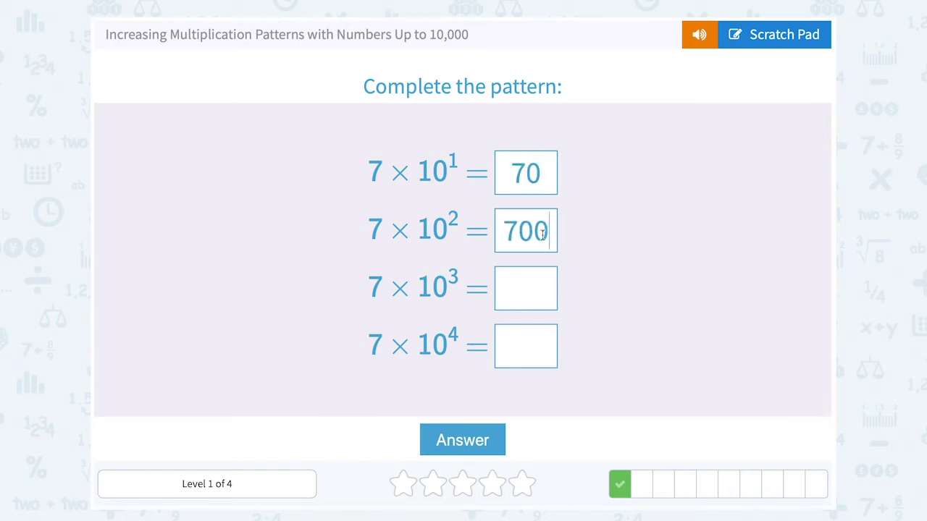
click(516, 284)
text(70)
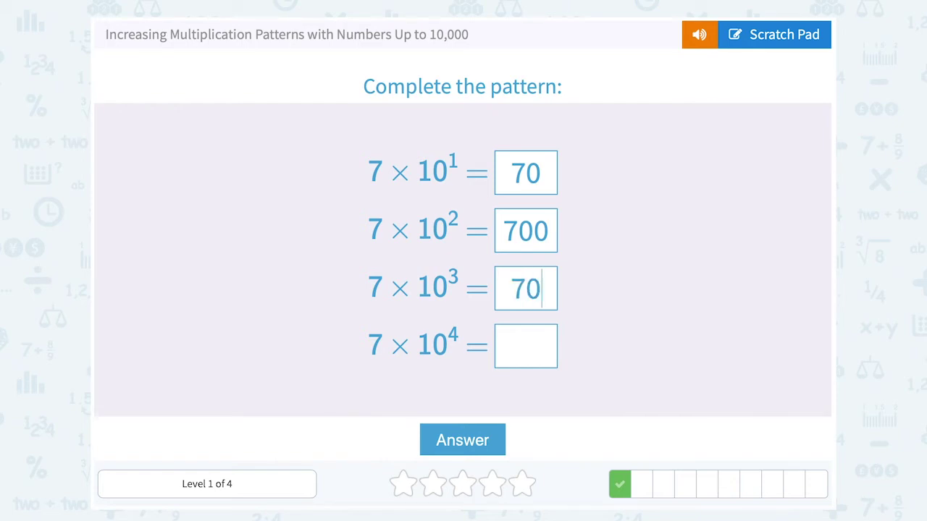
text(00)
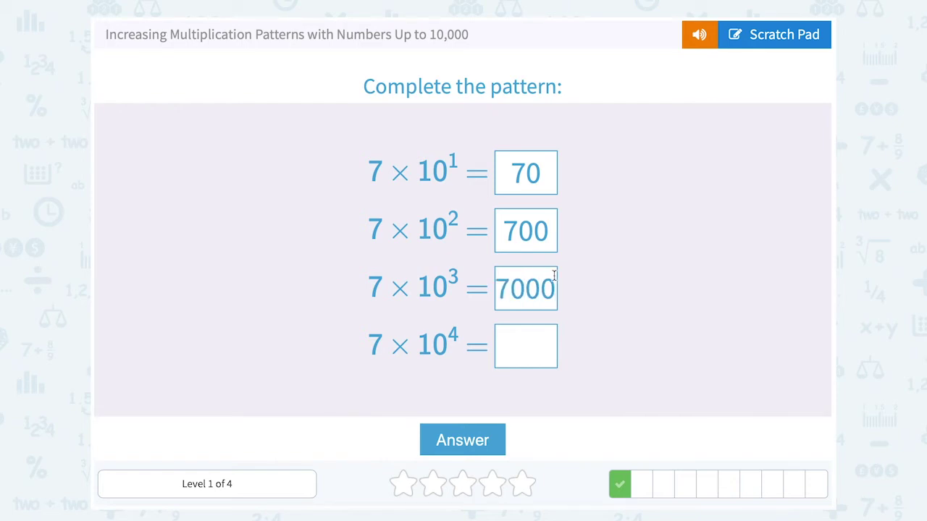
click(522, 353)
text(70000)
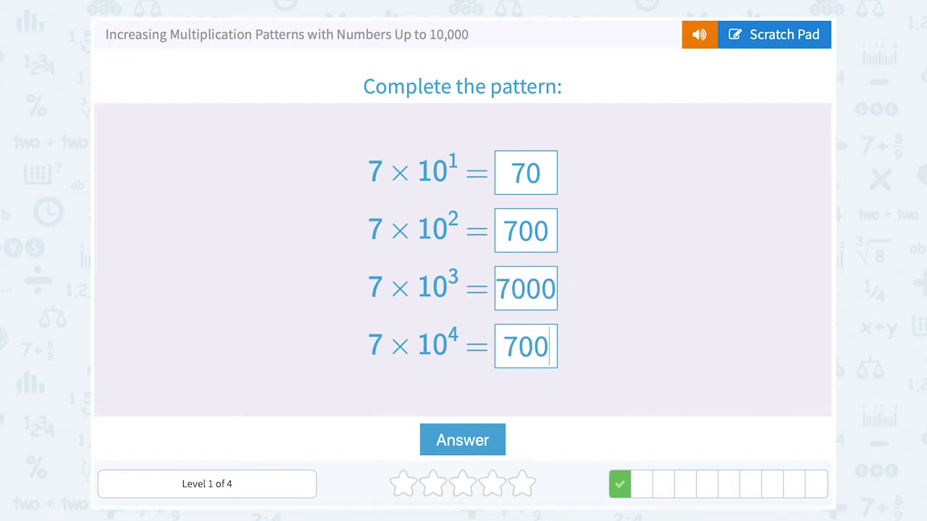
click(498, 439)
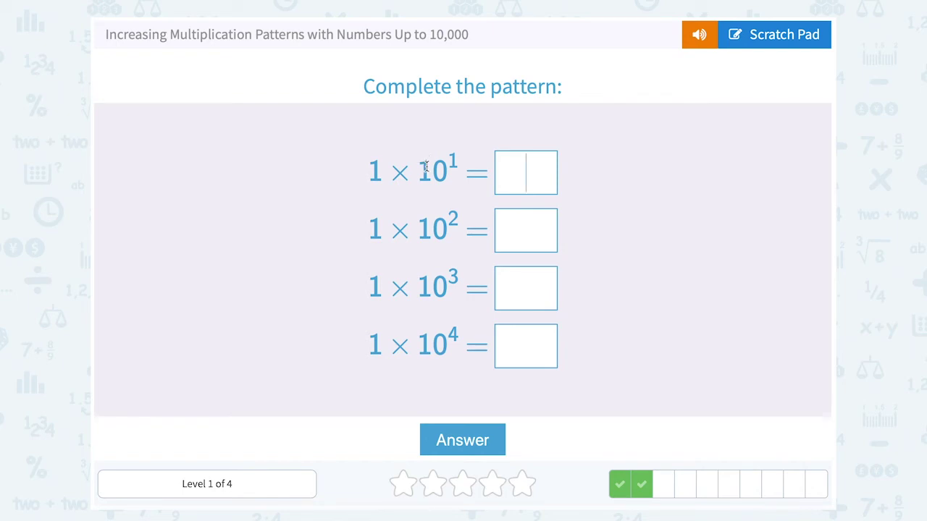
Enter 10, 100, 1000 and 10000 for 1 × 10¹ through 10⁴ and submit.
text(10)
click(538, 238)
text(100)
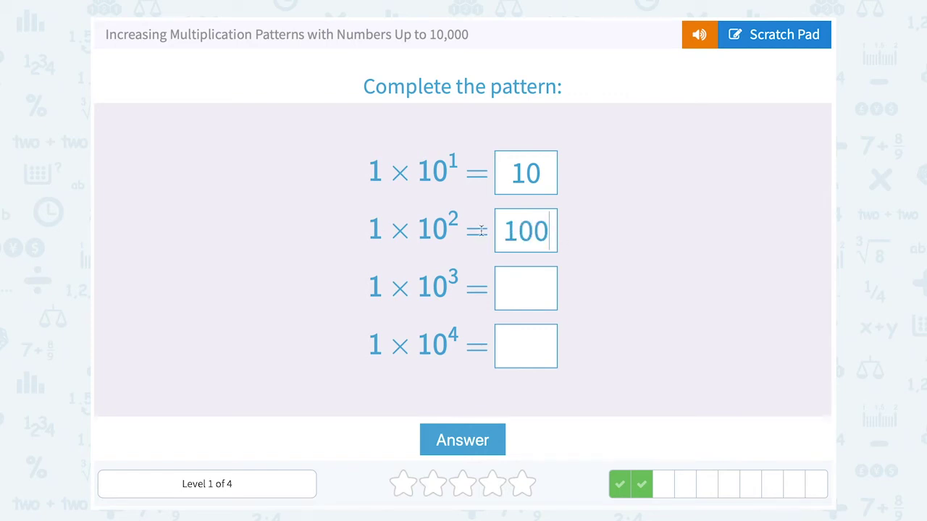
key(Tab)
text(100)
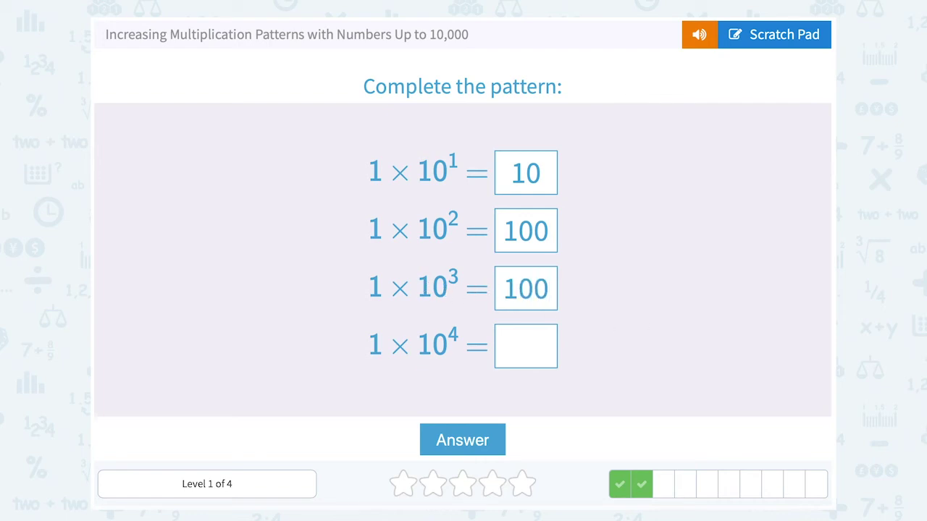
text(0)
click(542, 333)
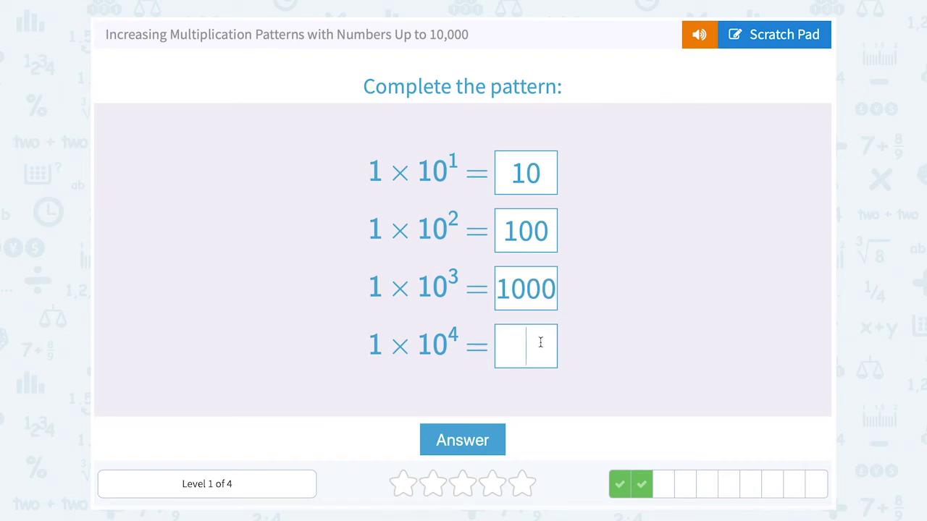
text(1)
text(0000)
click(469, 440)
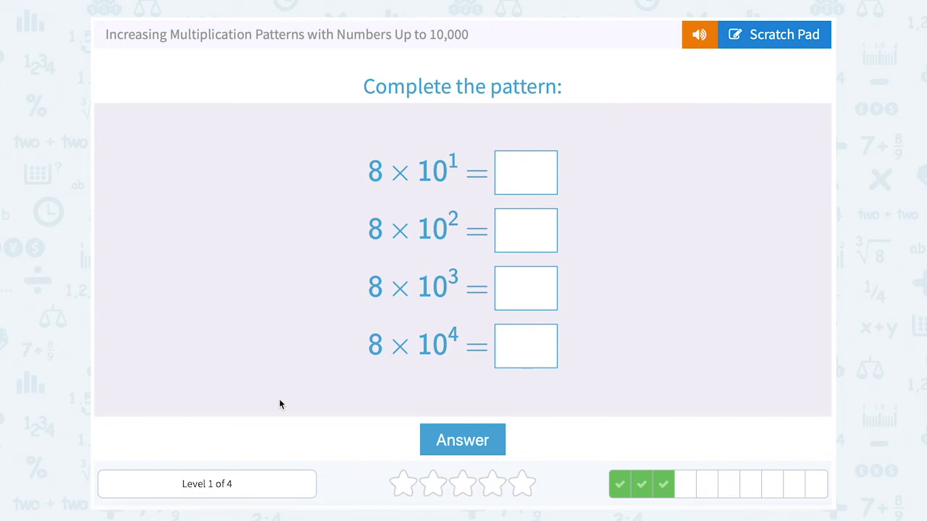
Enter 80, 800, 8000 and 80000 for 8 × 10¹ through 10⁴ and submit.
text(80)
click(537, 246)
text(8)
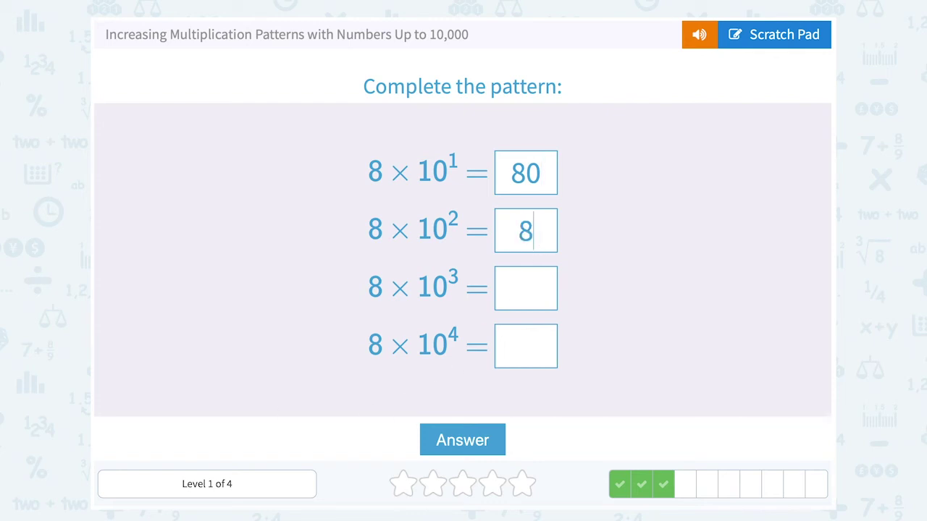
text(00)
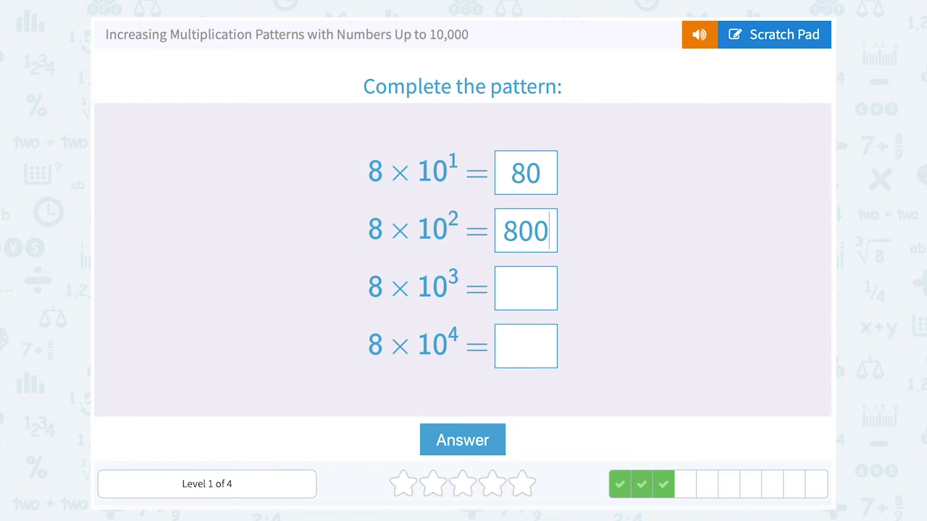
click(542, 285)
text(8000)
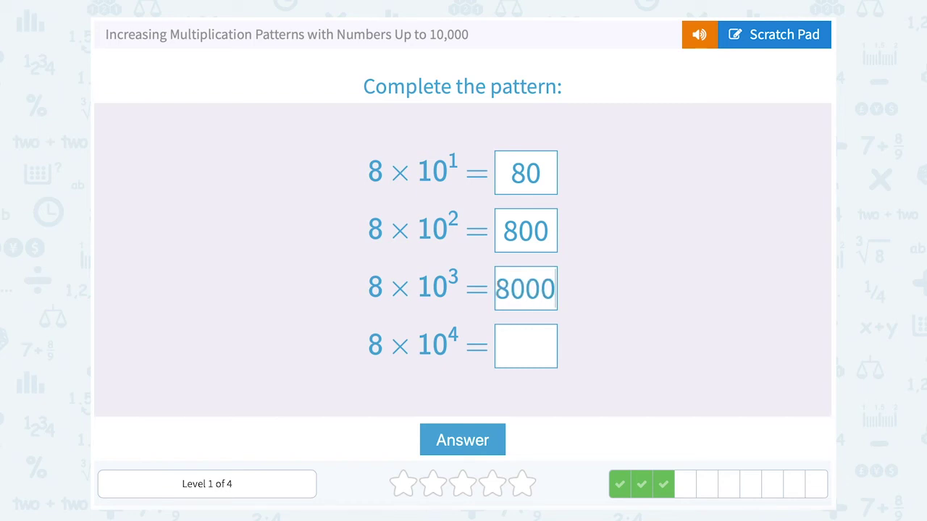
click(530, 353)
text(8)
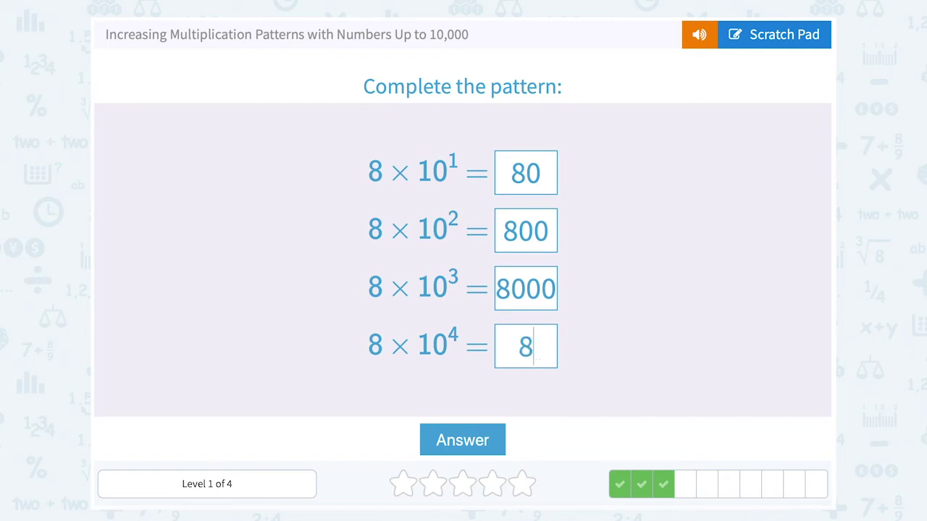
text(000)
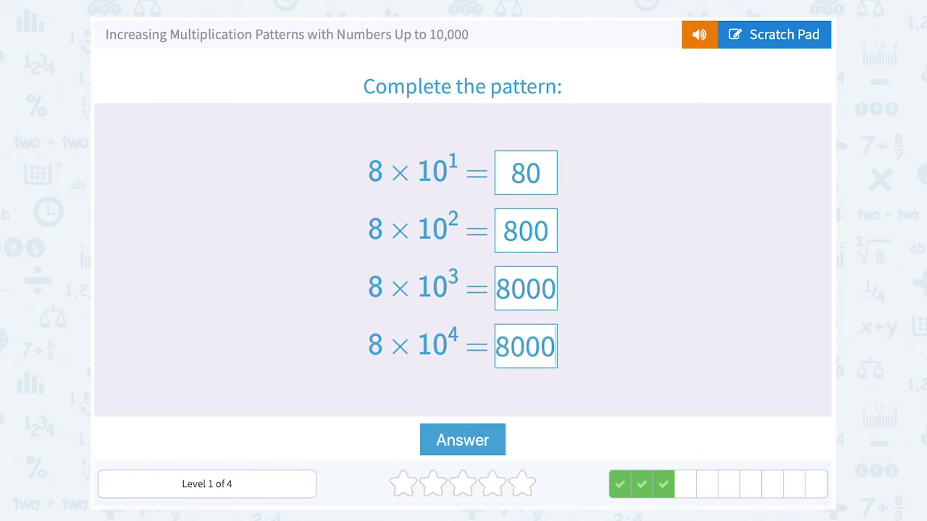
text(0)
click(476, 440)
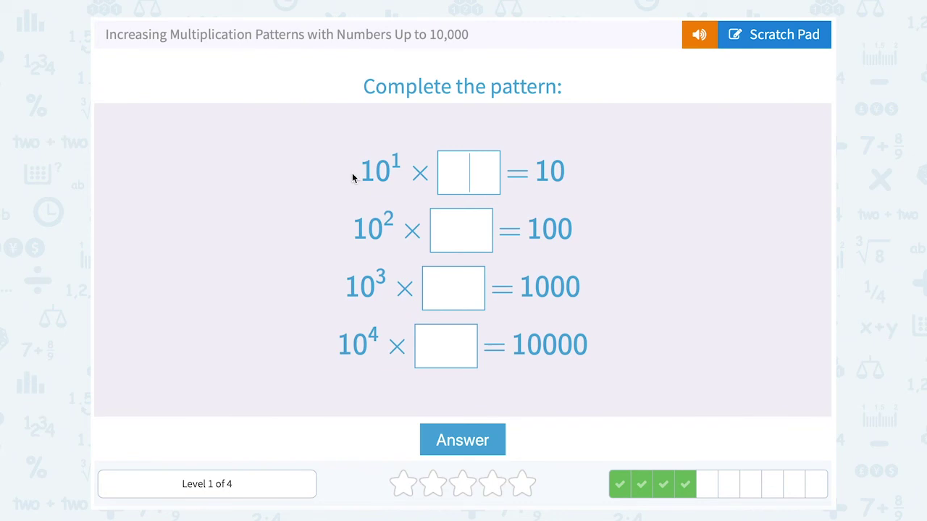
Put 1 as the missing factor for 10, 100, 1000 and 10000, then submit.
text(1)
click(467, 230)
text(1)
click(466, 284)
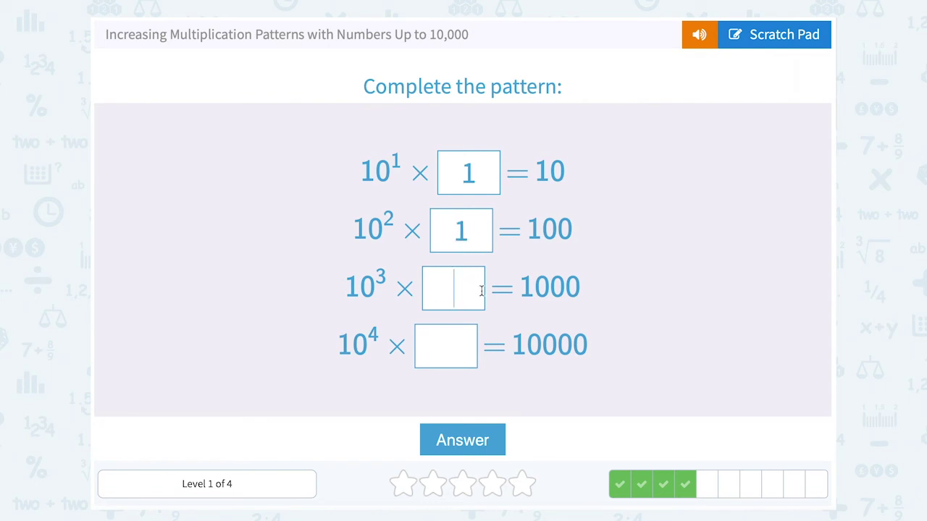
text(1)
click(442, 350)
text(1)
click(490, 442)
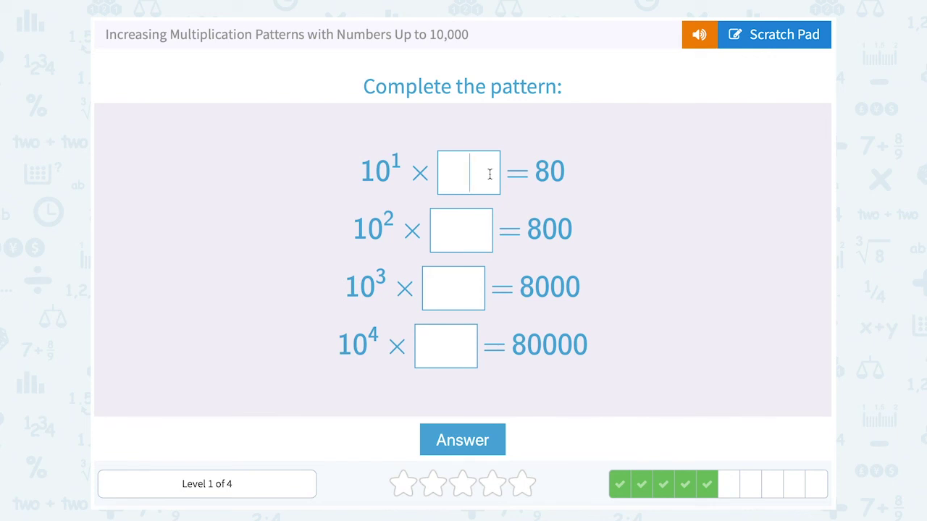
Put 8 as the missing factor for 80, 800, 8000 and 80000, then submit.
text(8)
click(463, 227)
text(8)
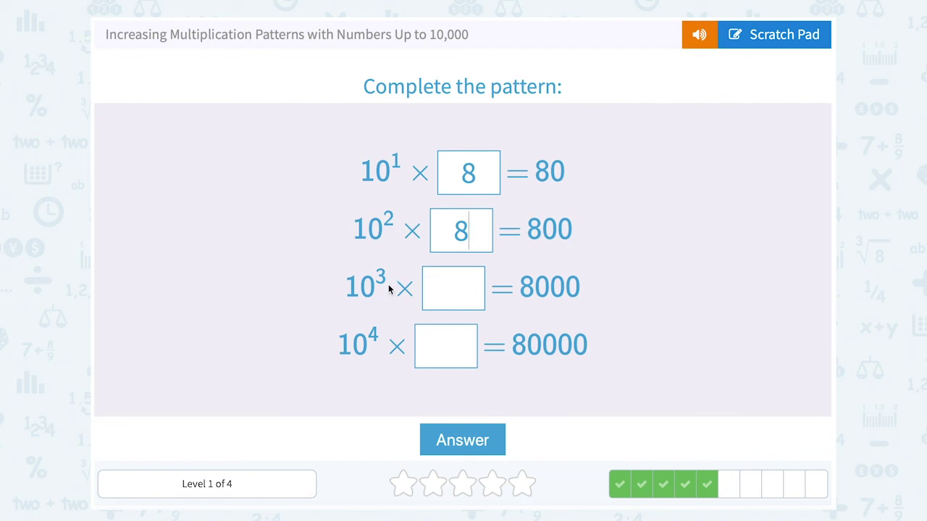
click(461, 286)
text(8)
click(459, 337)
text(8)
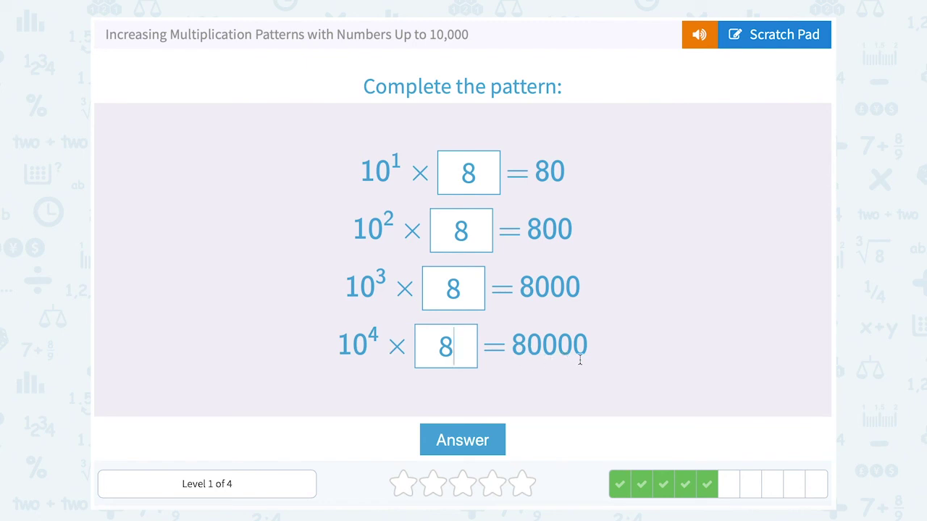
click(478, 443)
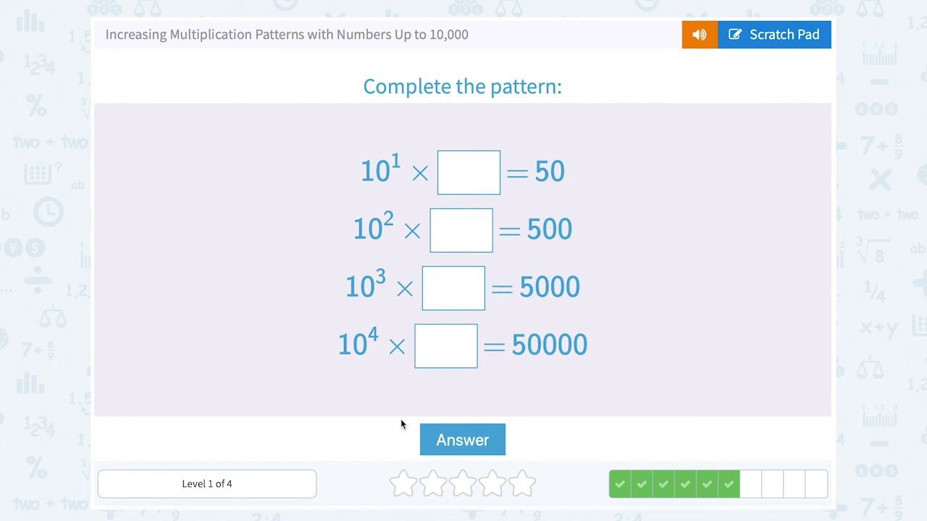
Type 5 into the missing-factor boxes for 50, 500, 5000 and 50000.
text(5)
click(459, 242)
text(5)
click(461, 287)
text(5)
click(464, 335)
text(5)
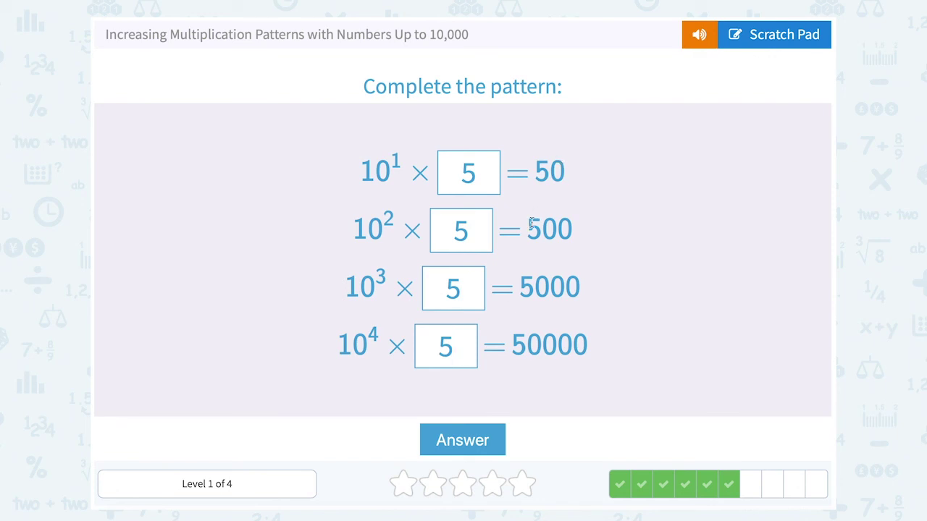